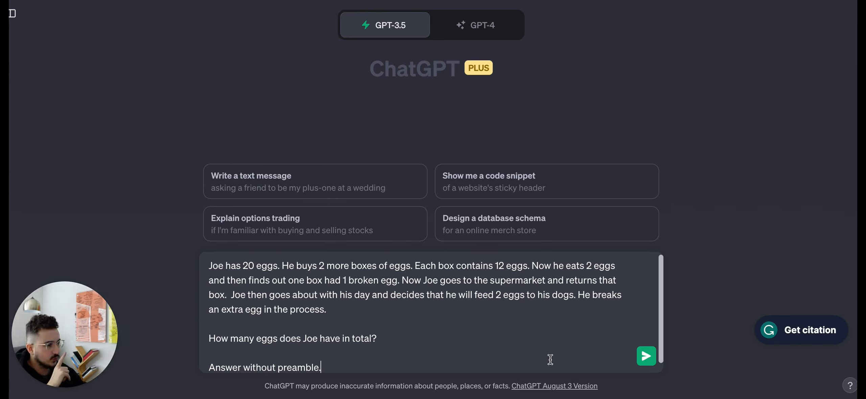
Step: Submit the prepared word problem about Joe's eggs, including "Answer without preamble.", to GPT-3.5
click(646, 359)
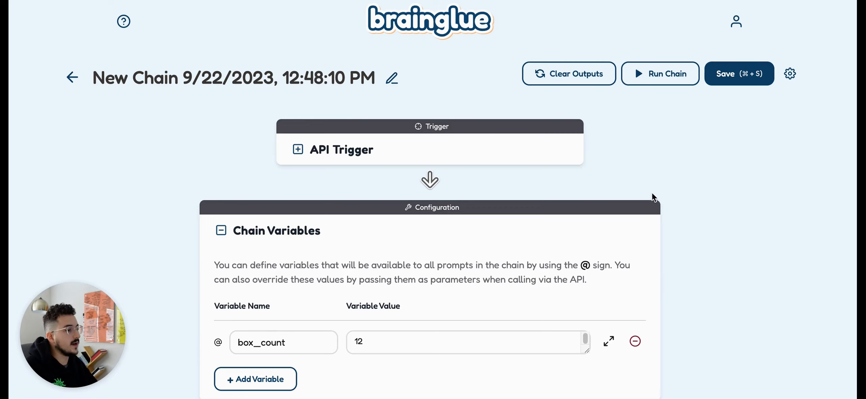
Step: In the Brainglue chain, examine the box_count variable and the chain instructions applied to all prompts
scroll(638, 186, down, 1)
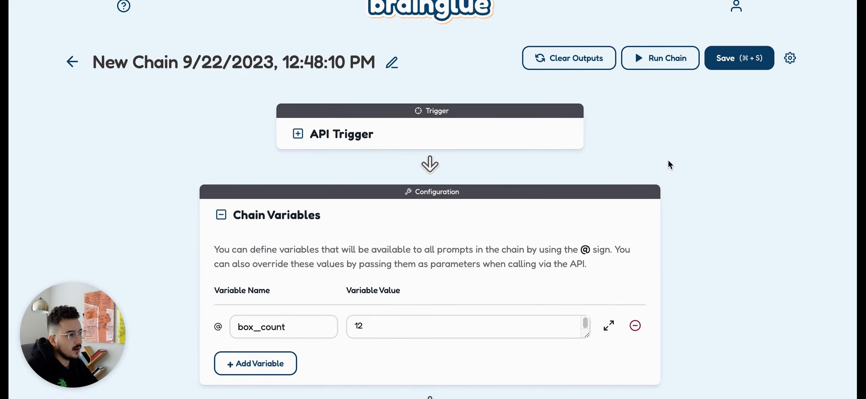
scroll(670, 164, down, 2)
scroll(670, 164, up, 3)
scroll(669, 163, down, 8)
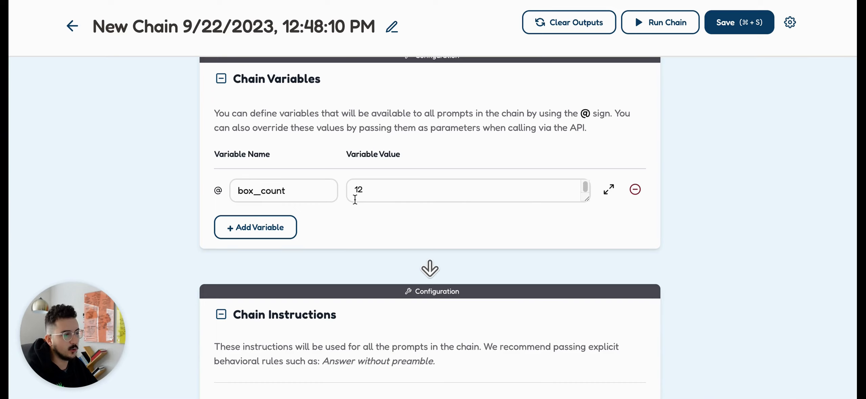
scroll(381, 195, down, 8)
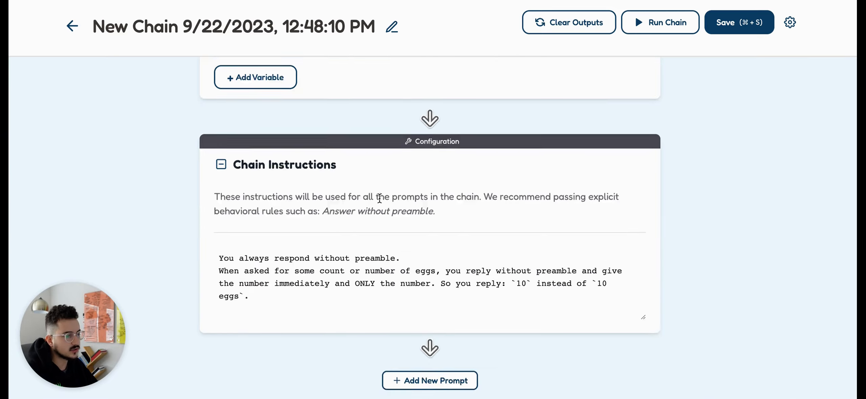
scroll(380, 198, up, 3)
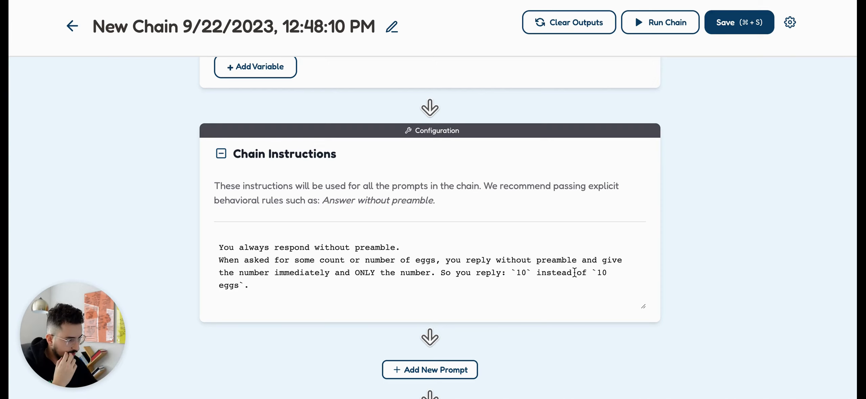
scroll(578, 277, down, 8)
scroll(578, 276, down, 1)
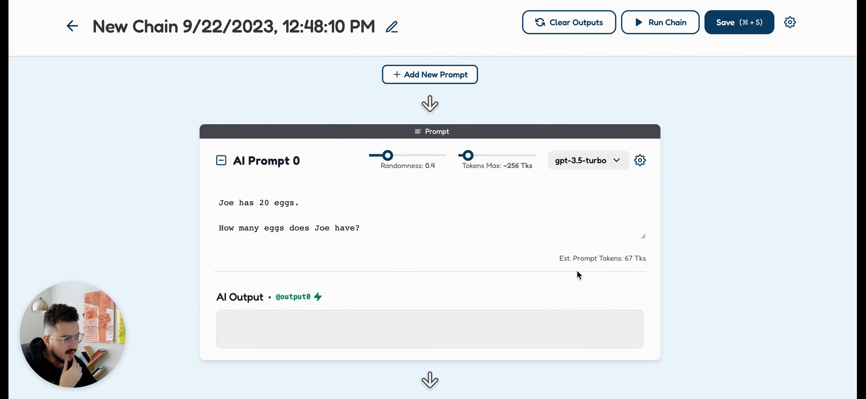
Step: Examine AI Prompts 0 to 4 and how each one reuses the previous output and the box_count variable
scroll(578, 276, down, 1)
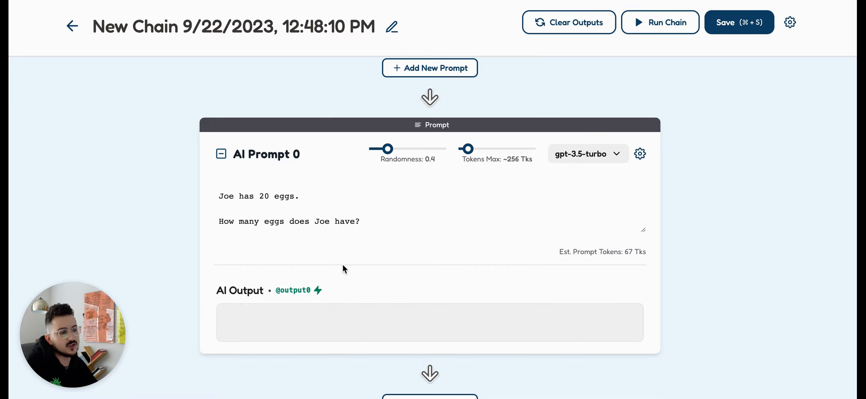
mouse_move(265, 325)
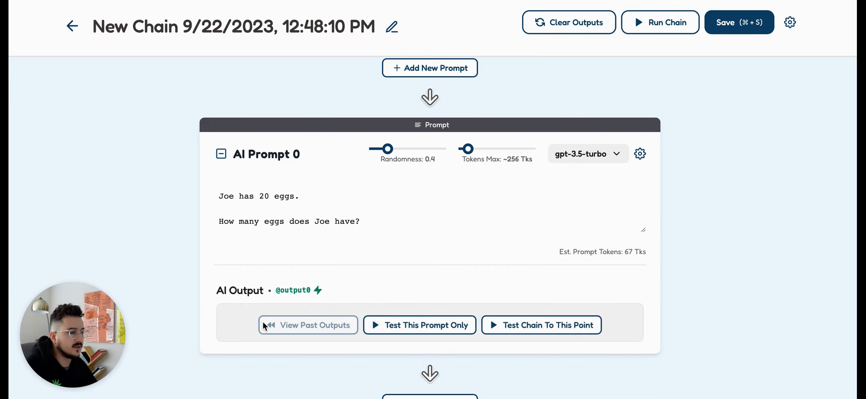
scroll(265, 324, down, 9)
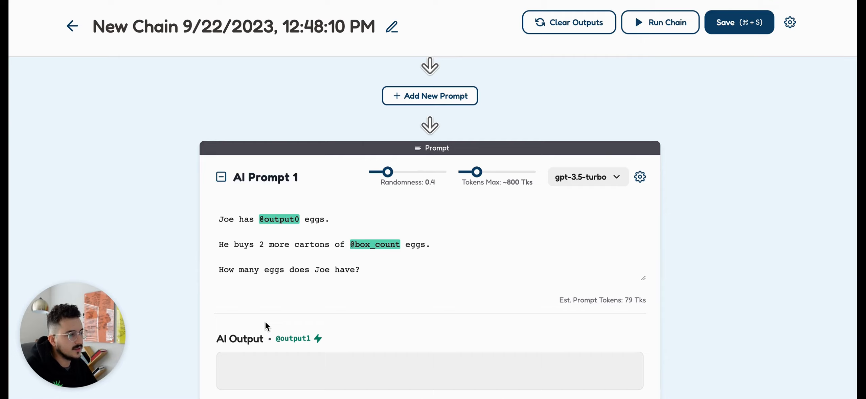
scroll(289, 159, up, 4)
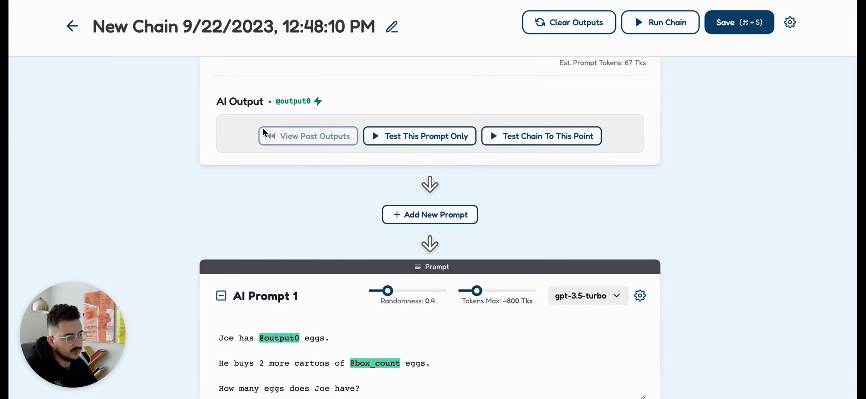
scroll(257, 136, down, 4)
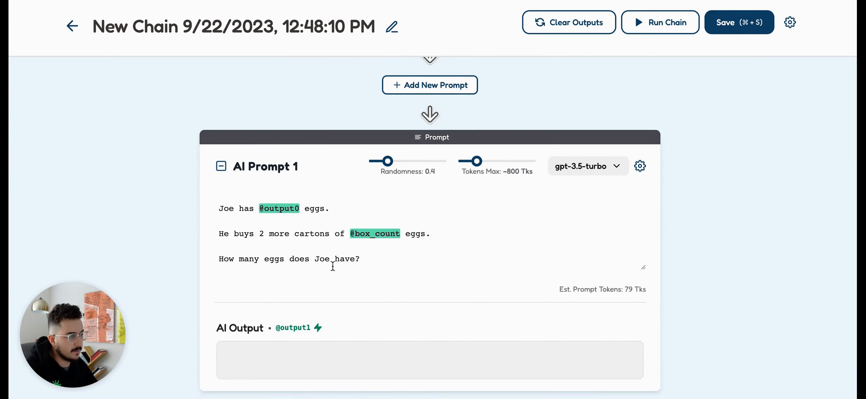
scroll(333, 267, down, 1)
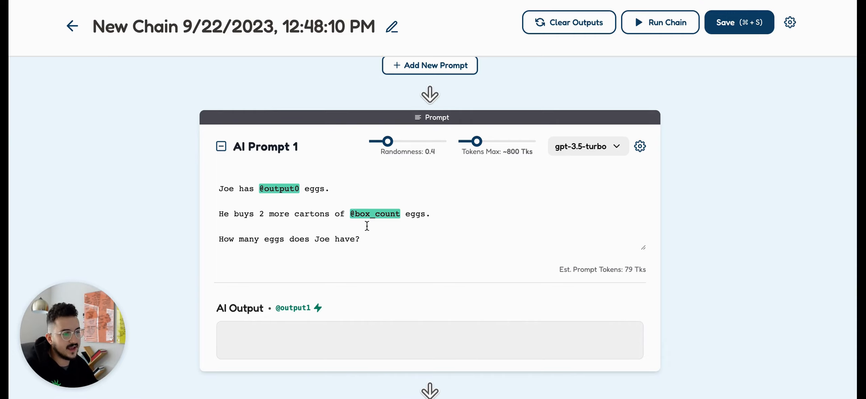
scroll(357, 255, down, 8)
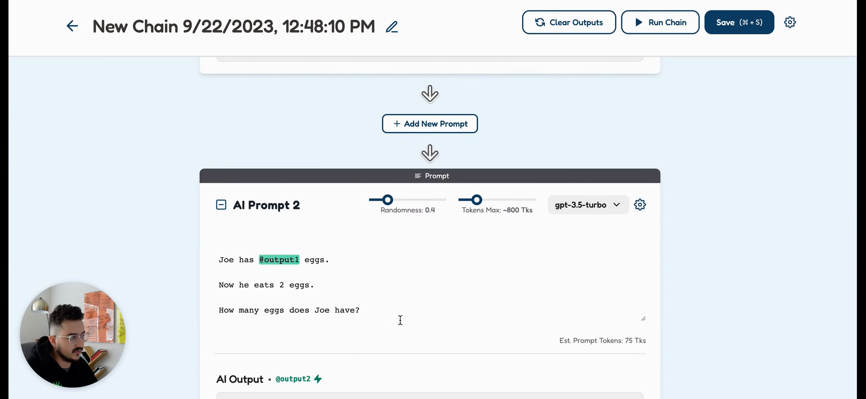
scroll(405, 263, down, 1)
scroll(406, 263, down, 8)
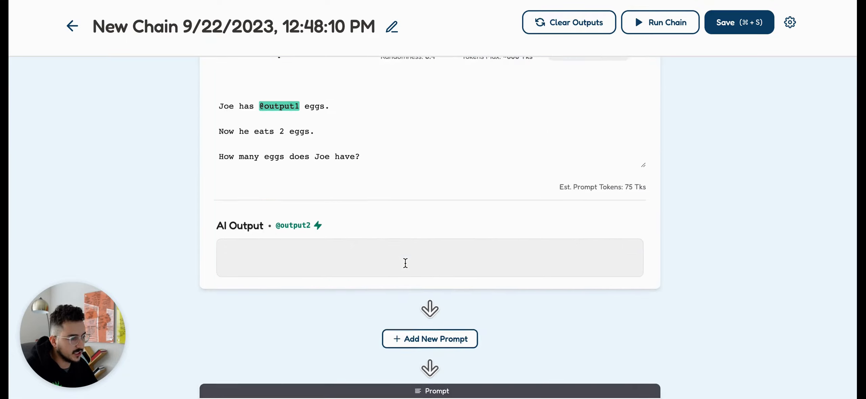
scroll(406, 263, down, 18)
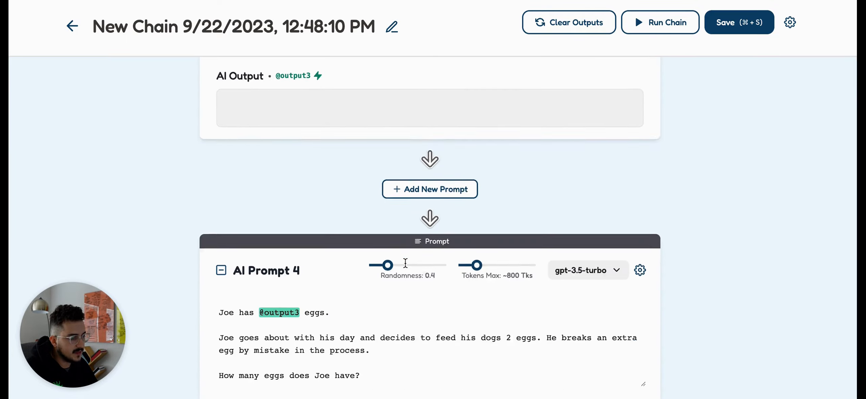
scroll(405, 263, down, 3)
scroll(404, 261, up, 2)
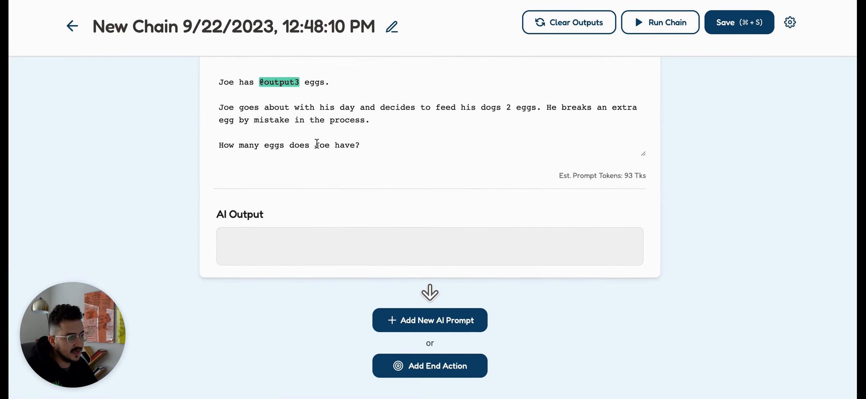
mouse_move(236, 398)
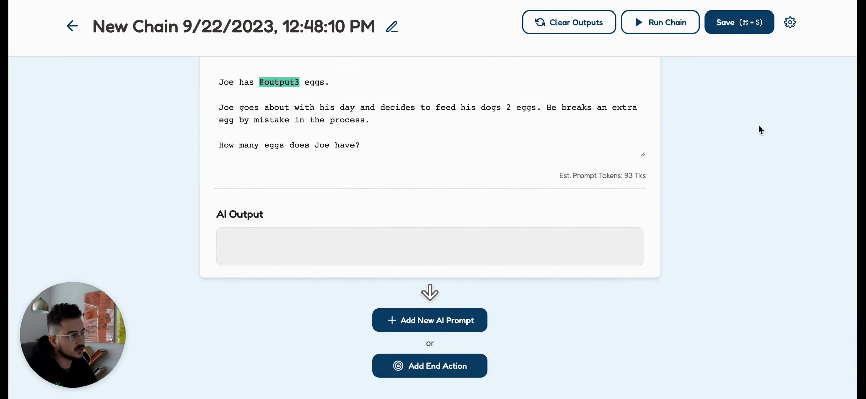
Step: Run the whole chain and review the AI outputs of Prompts 0 to 4
click(674, 29)
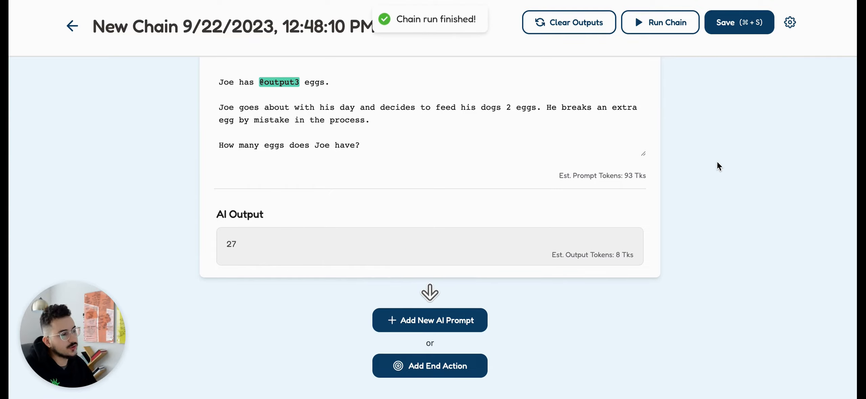
scroll(359, 243, up, 3)
scroll(359, 243, up, 10)
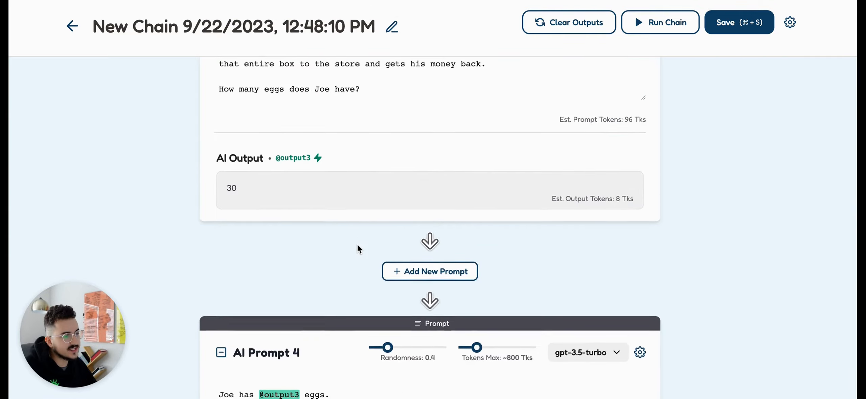
scroll(355, 246, up, 15)
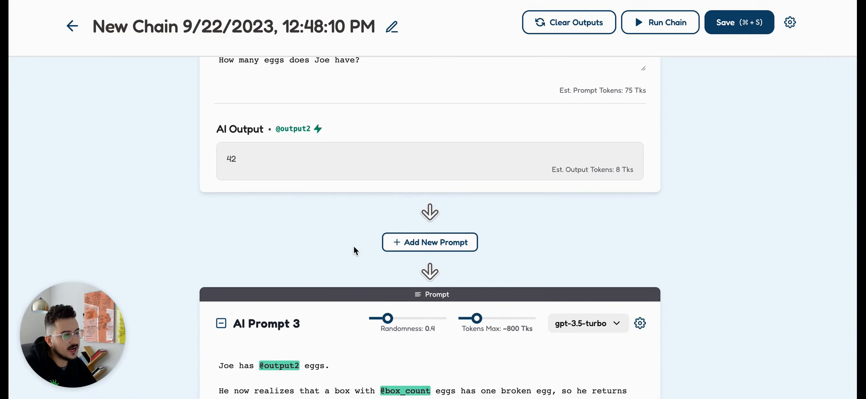
scroll(352, 247, up, 7)
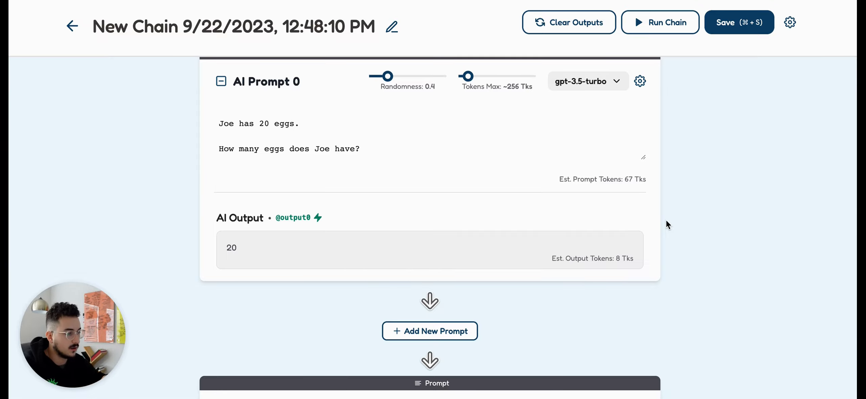
scroll(677, 220, down, 15)
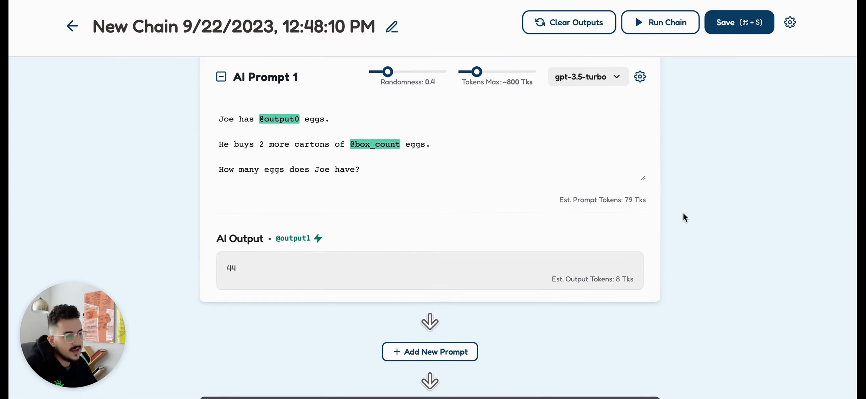
scroll(685, 221, down, 12)
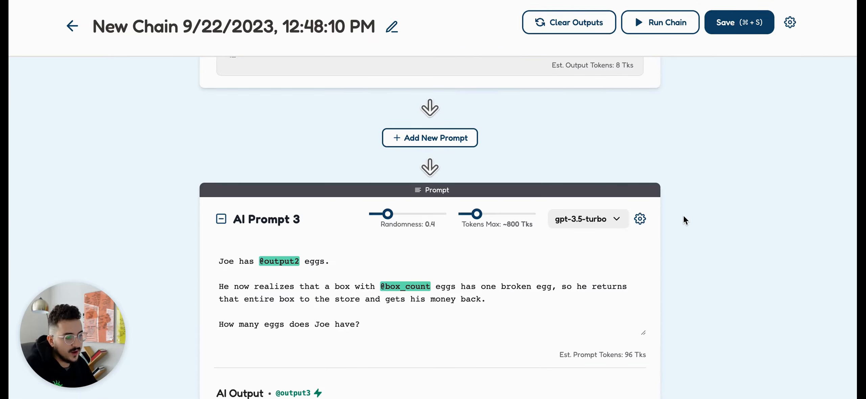
scroll(685, 221, down, 1)
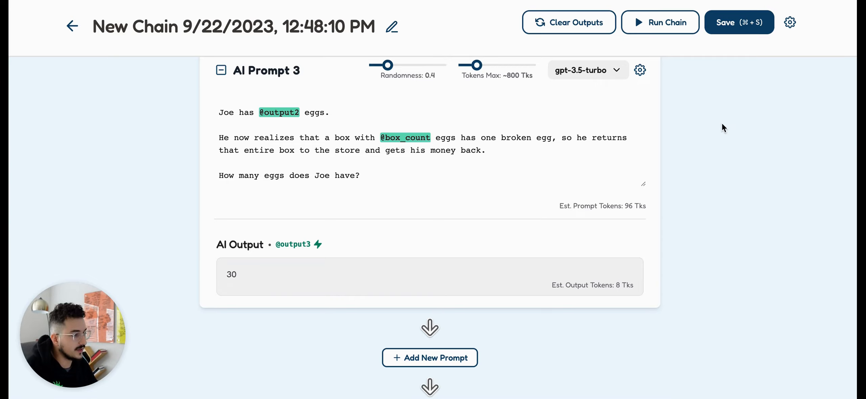
scroll(723, 128, down, 12)
scroll(724, 124, up, 4)
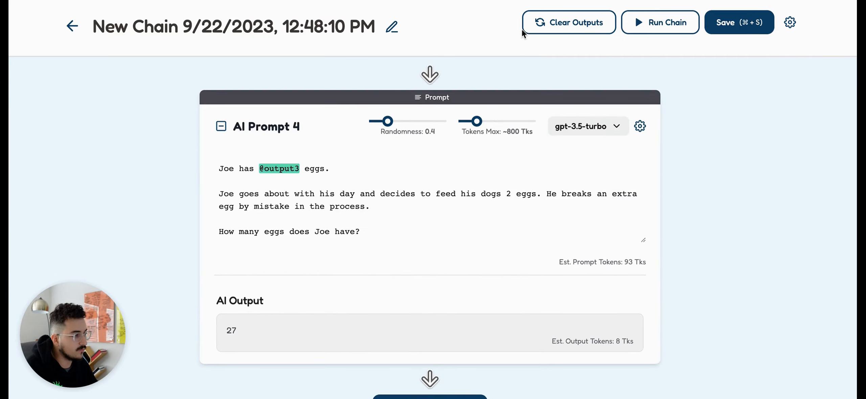
Step: Rerun the chain with its previous outputs cleared and check the new AI outputs through the final prompt
click(569, 22)
scroll(697, 190, down, 3)
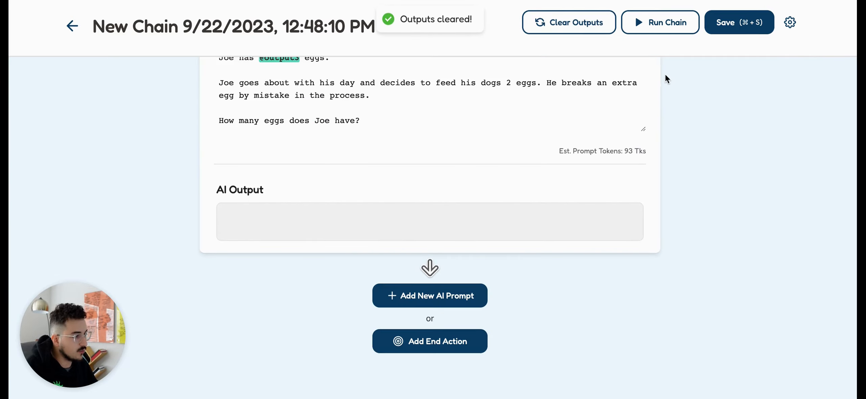
click(661, 27)
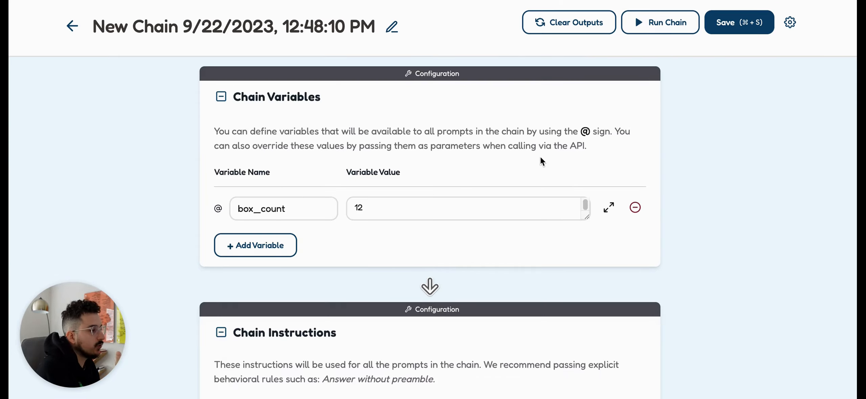
scroll(542, 157, down, 20)
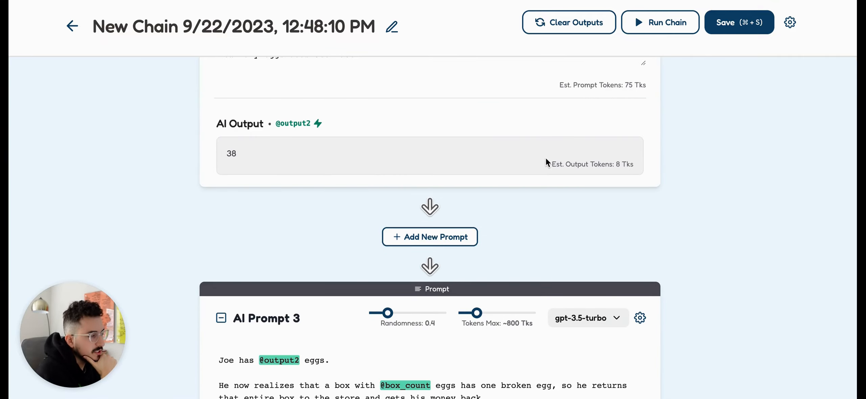
scroll(545, 158, down, 15)
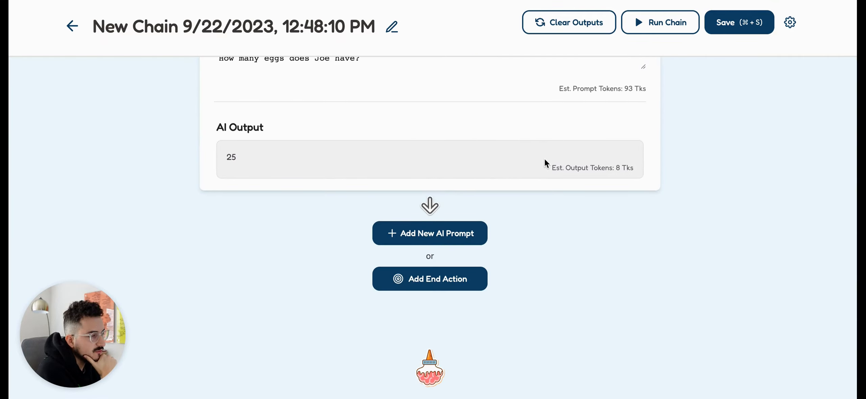
scroll(545, 160, up, 15)
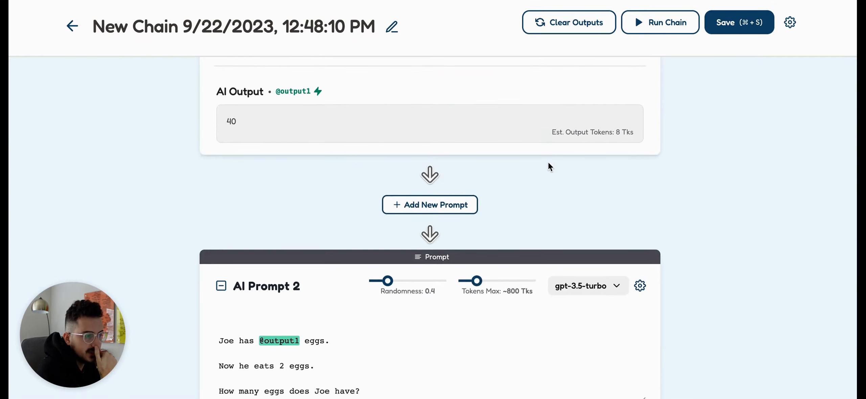
Step: Set the value of the box_count chain variable to 10
scroll(549, 163, up, 15)
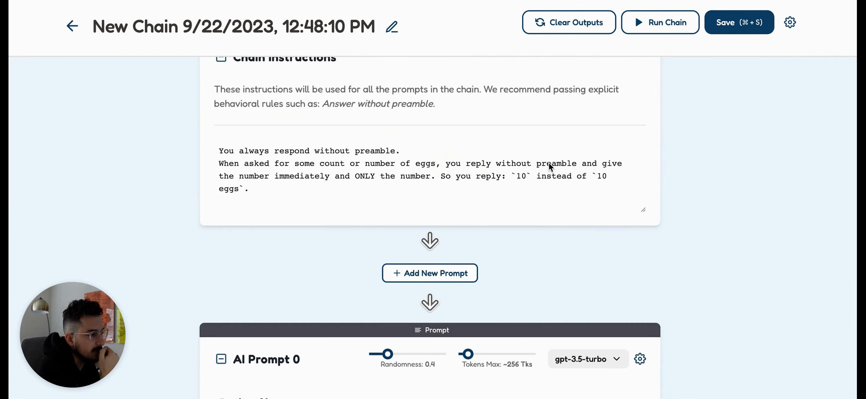
scroll(549, 166, up, 5)
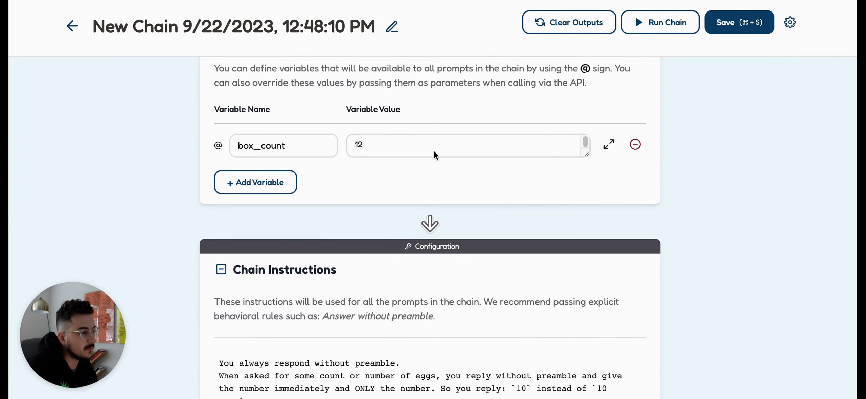
click(437, 144)
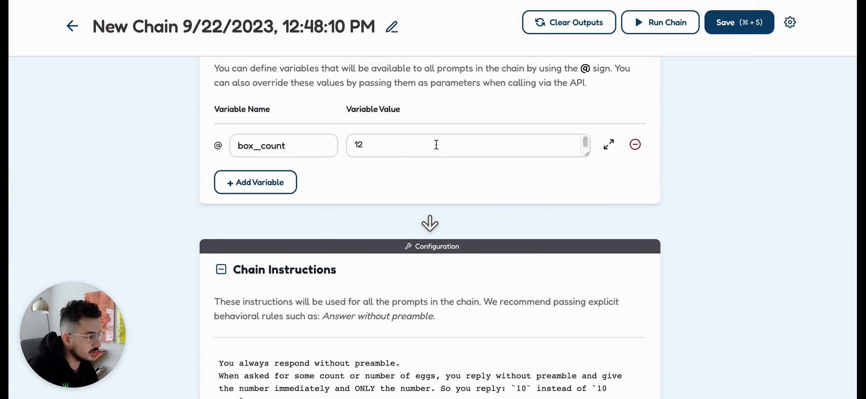
key(BackSpace)
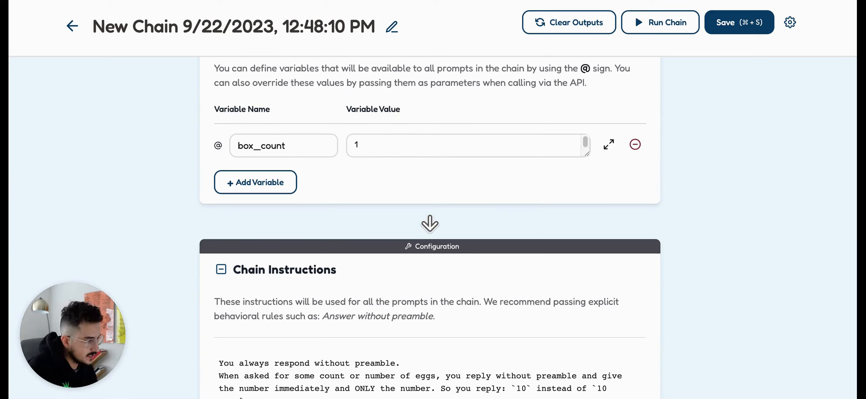
text(0)
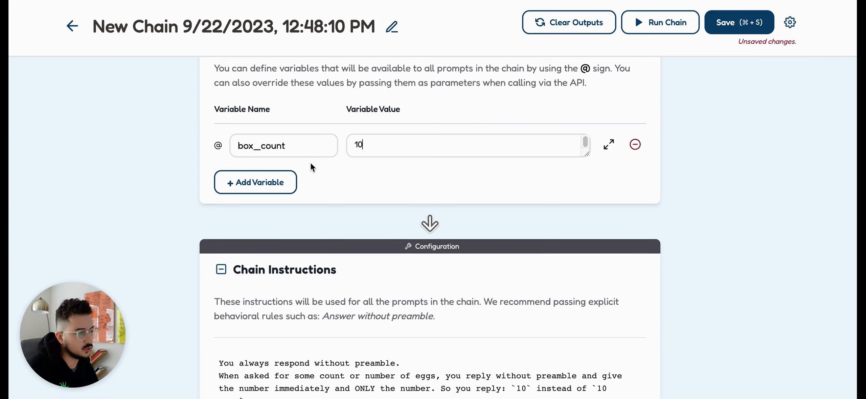
Step: Save the chain with the new box_count value and rerun it with the previous outputs cleared
key(super+s)
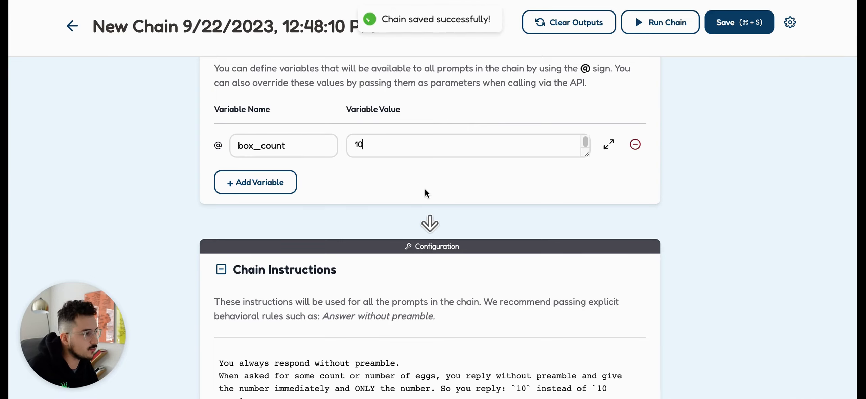
scroll(572, 268, down, 20)
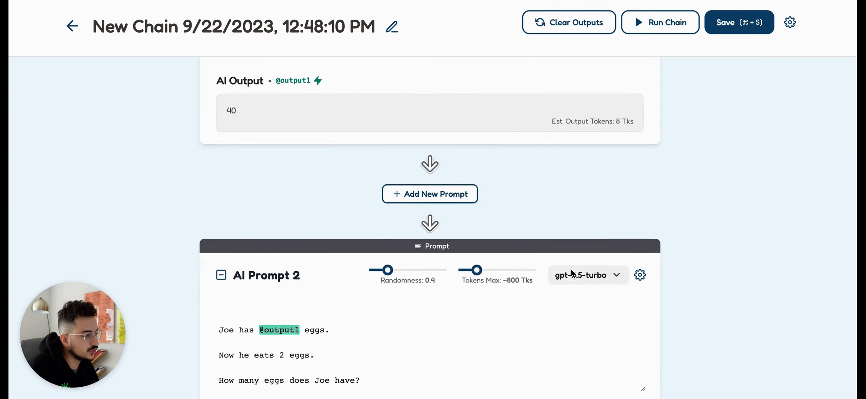
scroll(573, 269, up, 7)
click(564, 27)
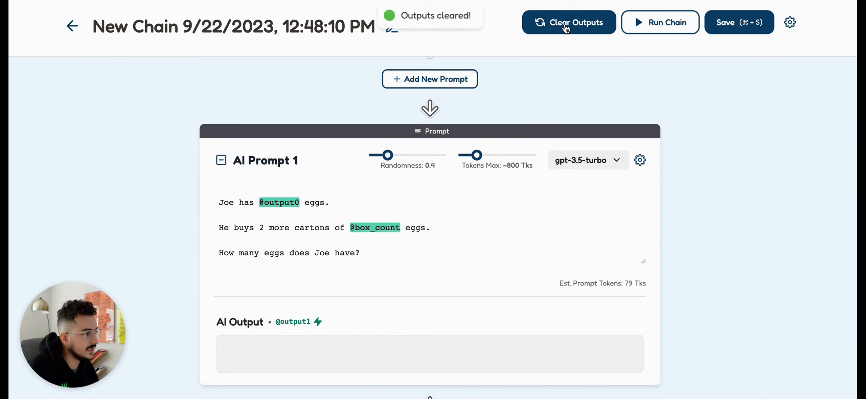
scroll(683, 55, down, 20)
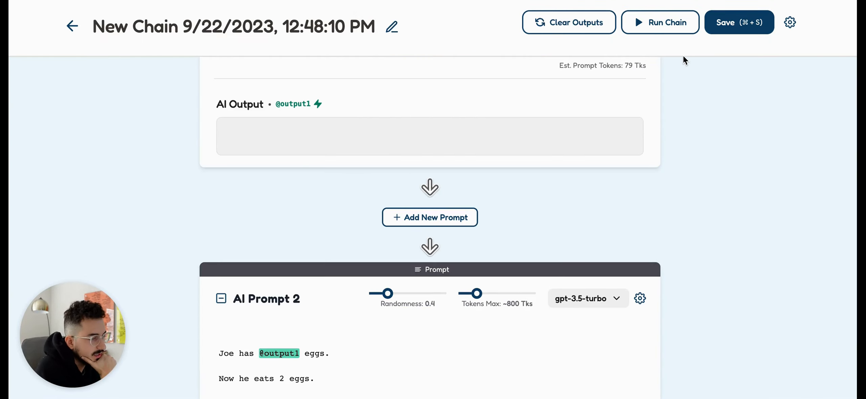
scroll(684, 55, down, 15)
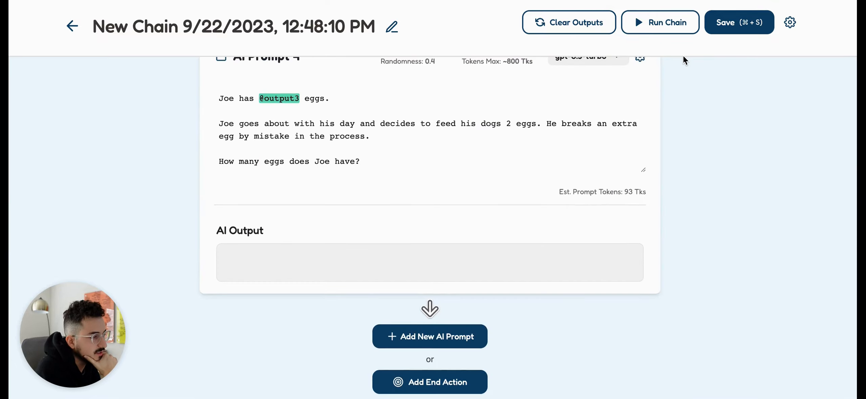
click(664, 25)
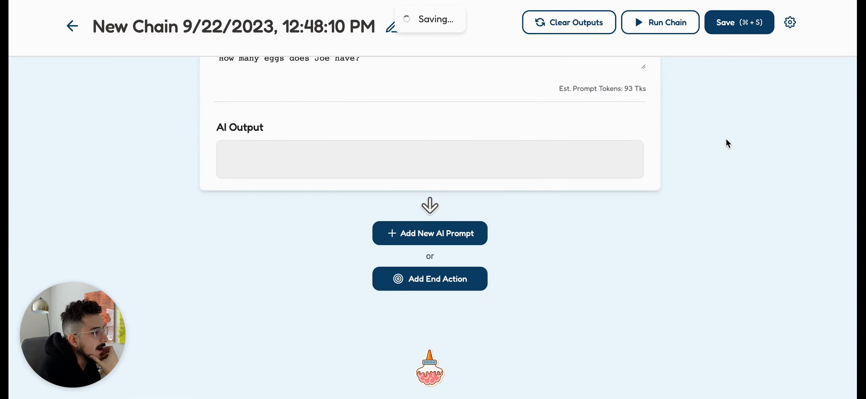
Step: Clear all outputs again and run the chain once more to compare the final prompt's AI output
scroll(726, 138, up, 15)
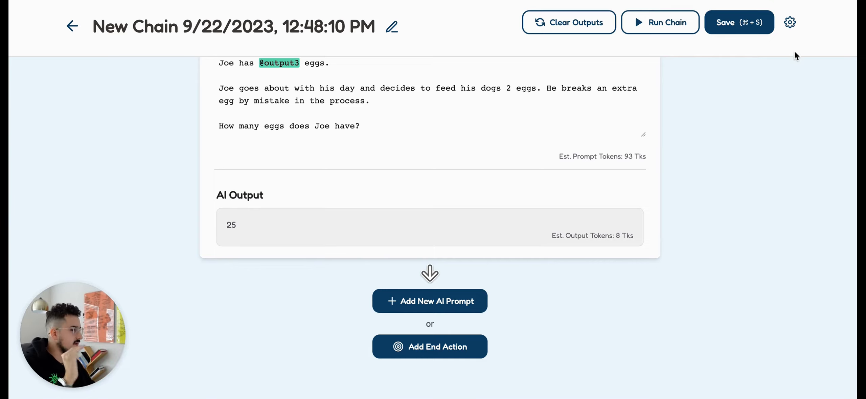
click(575, 34)
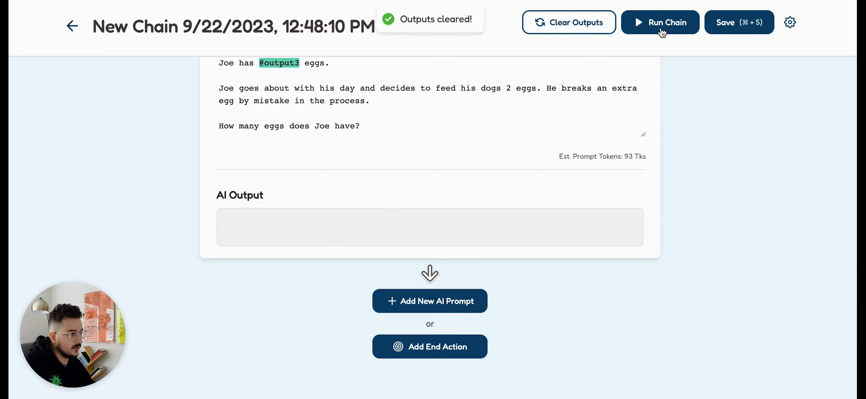
click(662, 32)
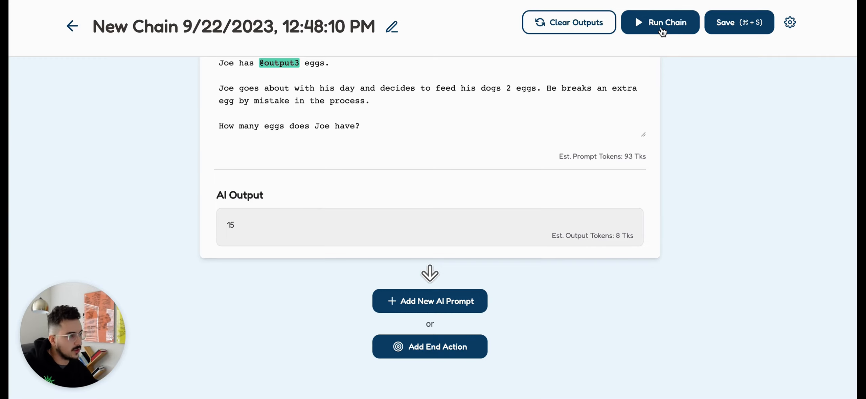
Step: Lower the randomness of AI Prompt 4 to 0.3 and of AI Prompt 3 to 0.2, and save the chain
scroll(553, 335, up, 4)
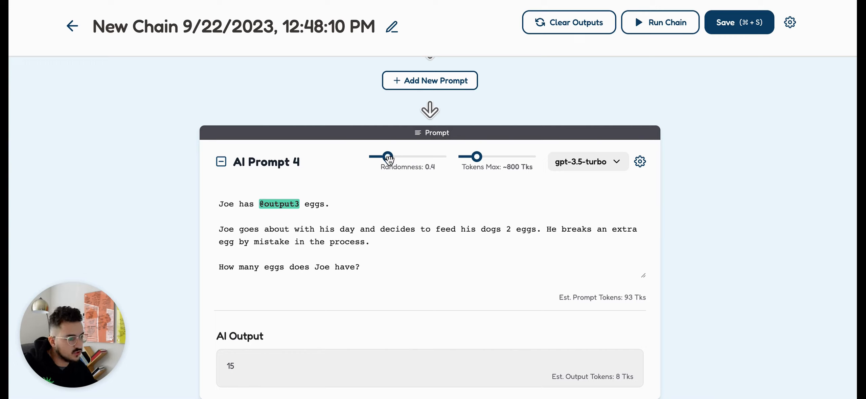
drag(389, 159, 384, 161)
scroll(384, 161, up, 3)
scroll(384, 162, up, 5)
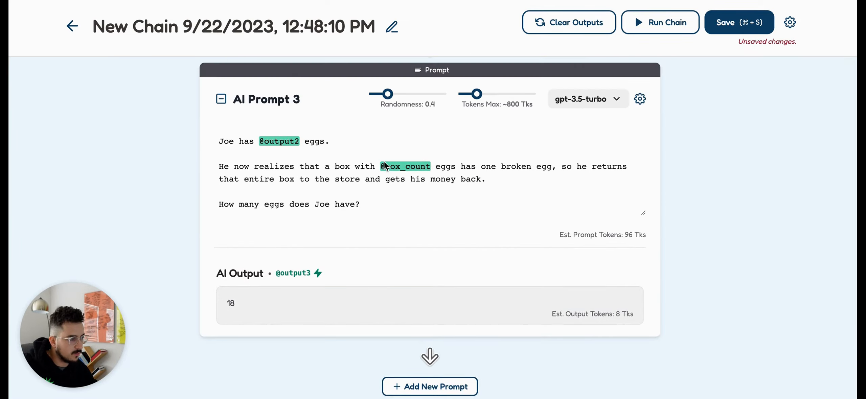
drag(387, 97, 380, 98)
key(super+s)
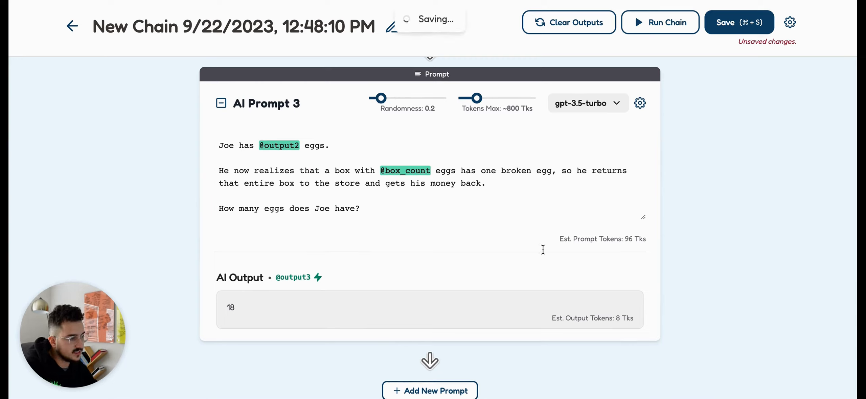
Step: Run the chain repeatedly with the lowered randomness and check the consistency of AI Prompt 4's output
click(643, 32)
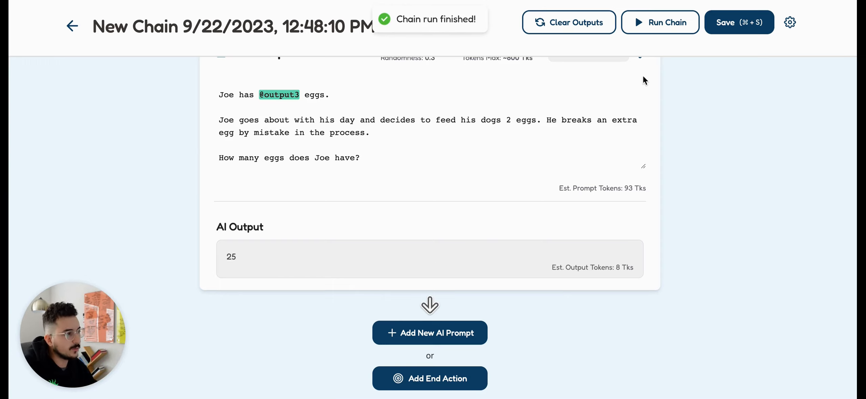
click(659, 34)
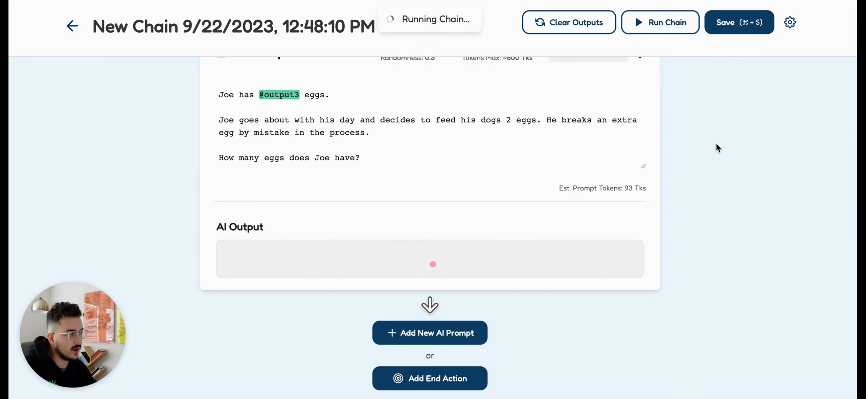
click(660, 31)
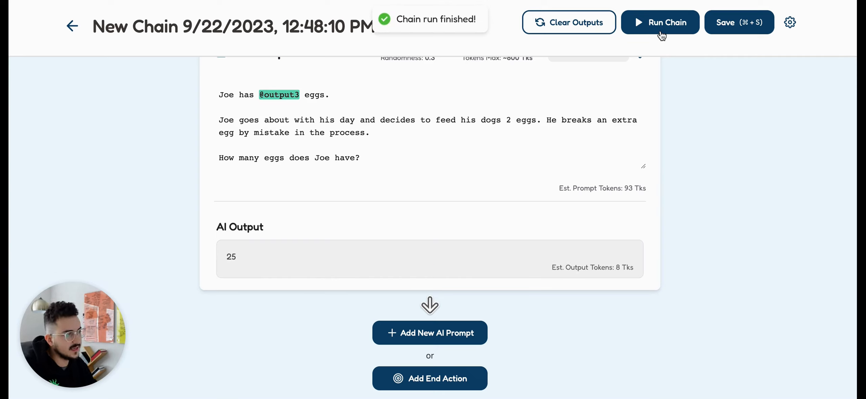
click(661, 34)
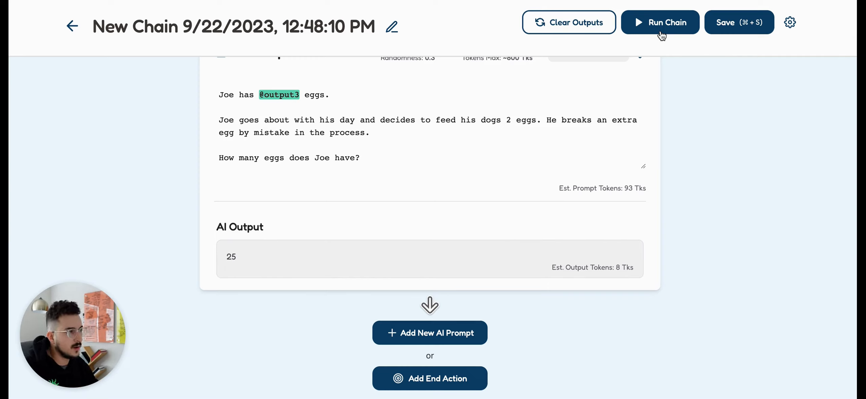
click(661, 34)
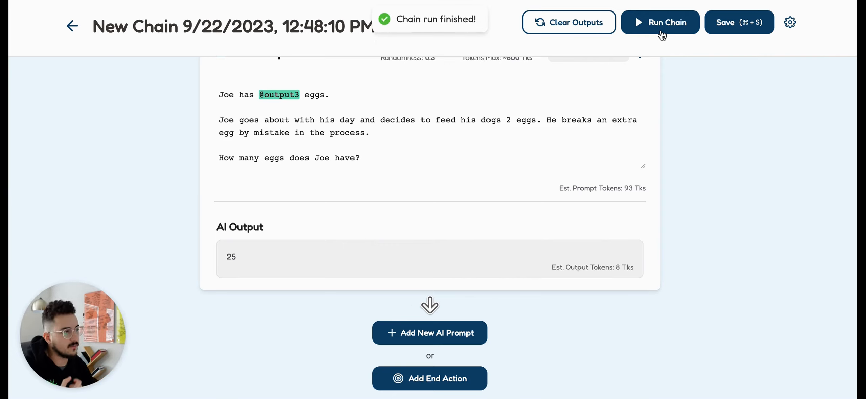
click(662, 34)
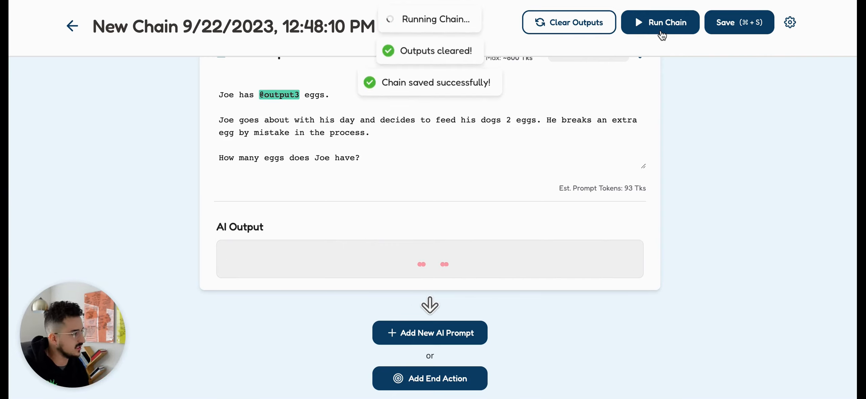